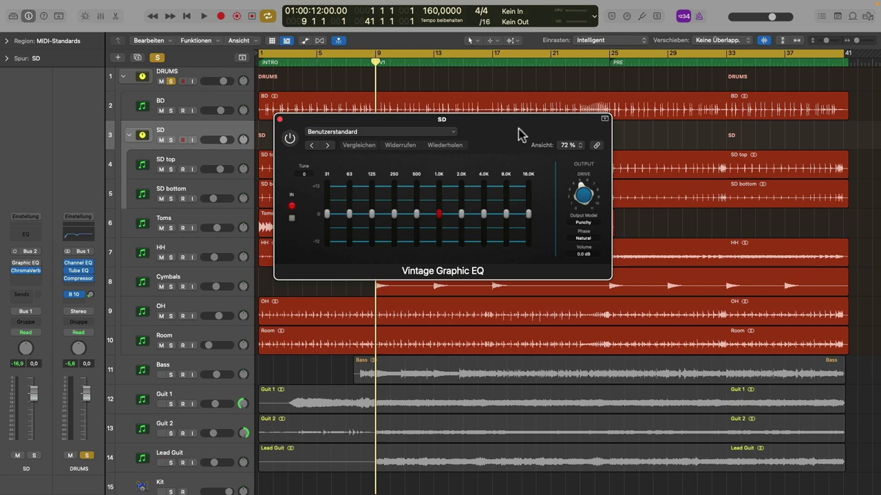
Cut the 500 Hz and 1 kHz bands of the SD track's Vintage Graphic EQ to about -1 dB
drag(519, 134, 654, 222)
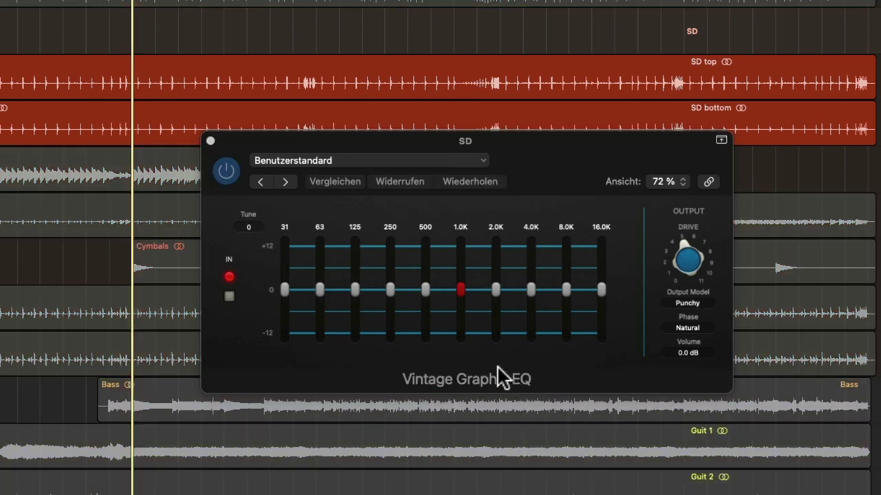
mouse_move(452, 309)
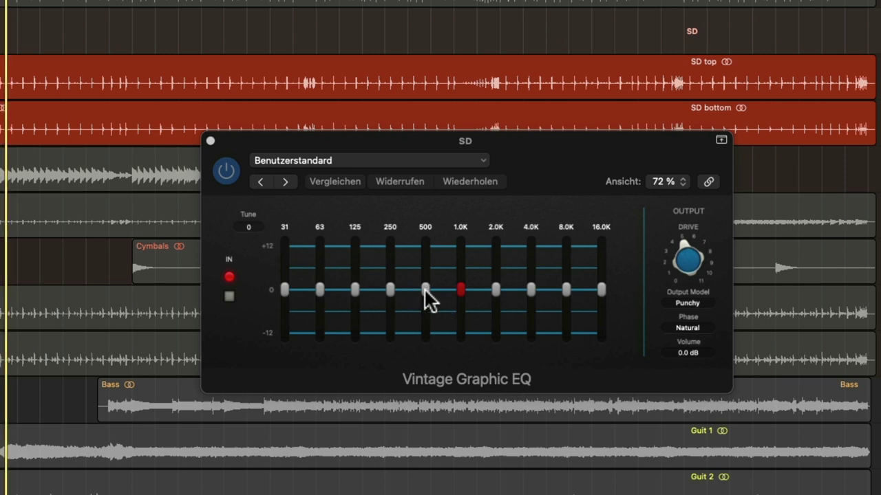
drag(426, 290, 424, 258)
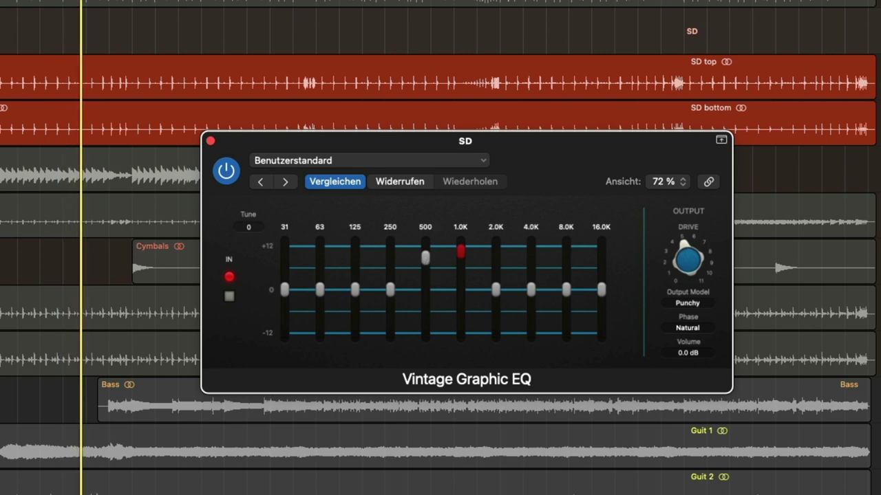
drag(426, 252, 427, 296)
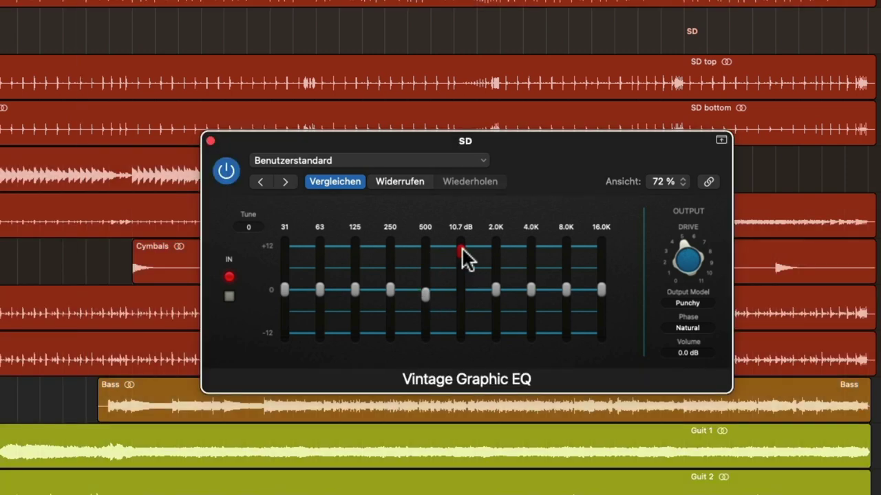
drag(462, 251, 460, 295)
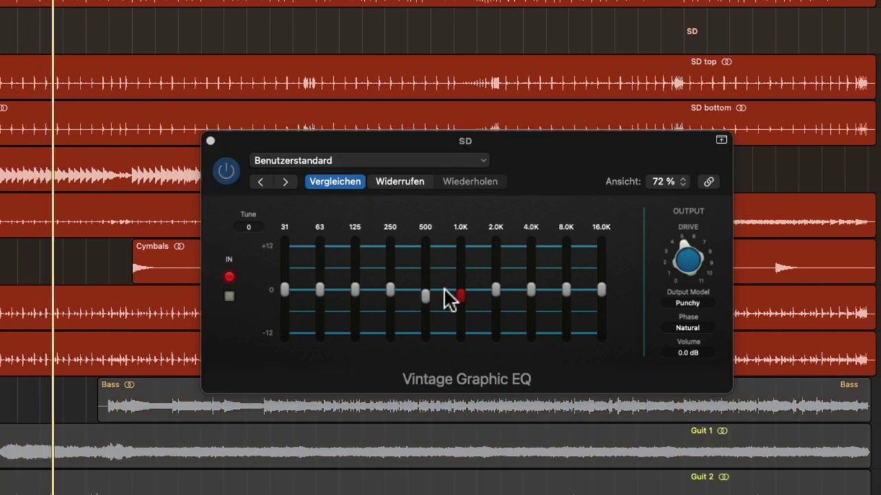
click(434, 298)
Bypass and re-enable the Vintage Graphic EQ to compare the snare with and without the midrange cuts
click(226, 171)
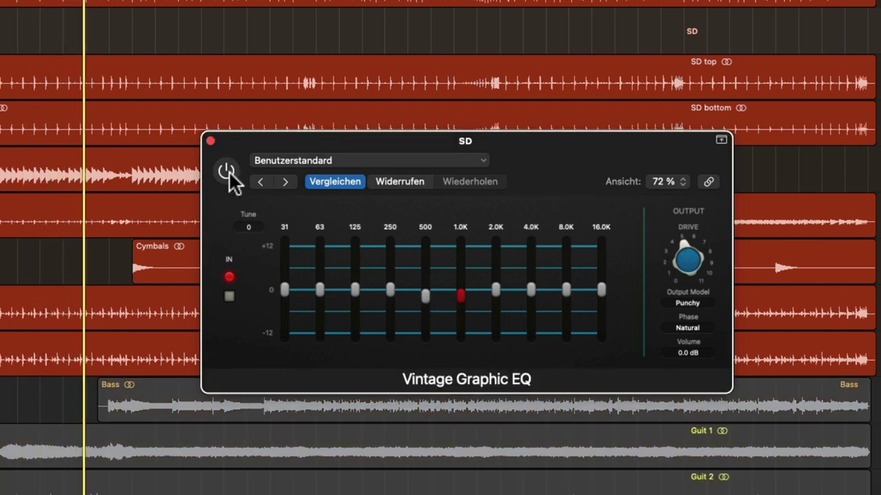
click(227, 171)
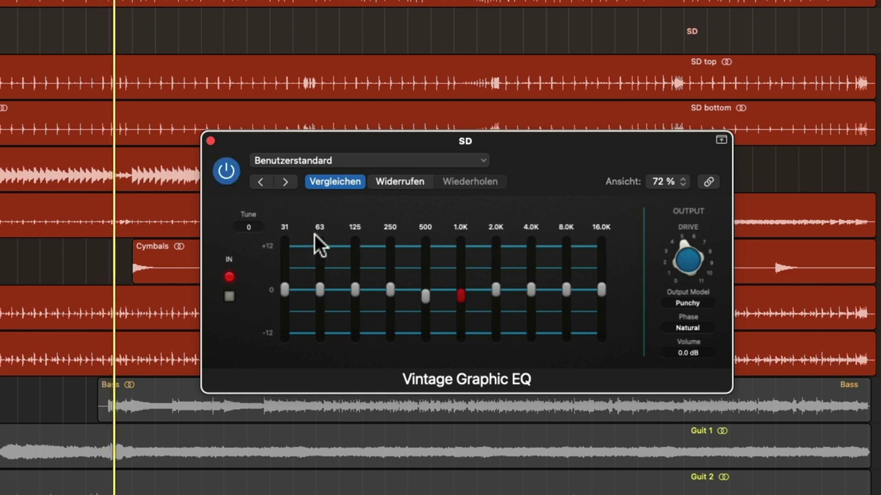
mouse_move(460, 294)
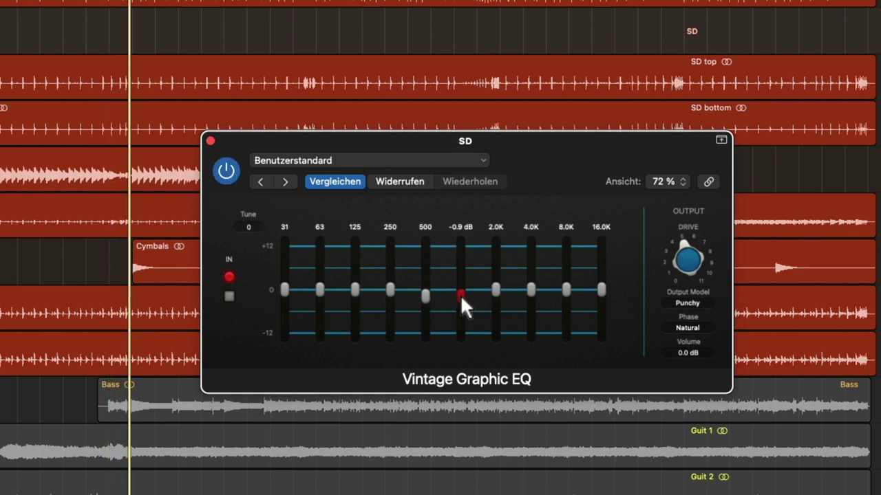
mouse_move(425, 297)
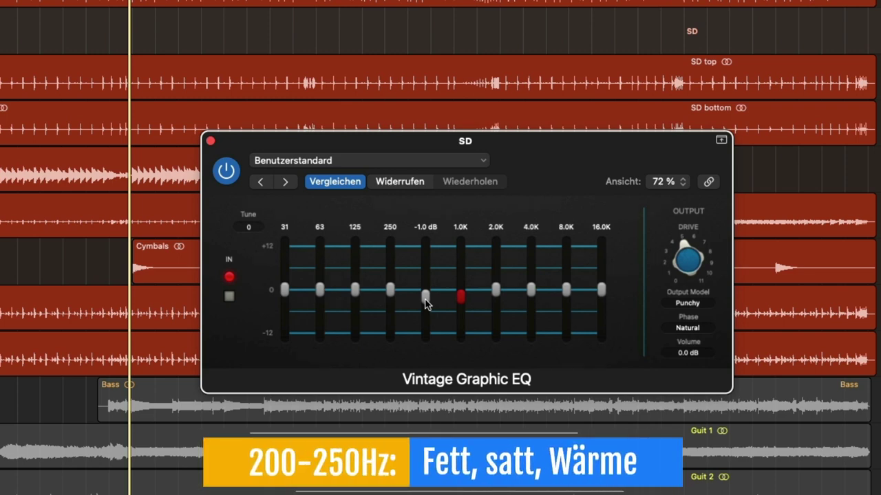
Boost the 250 Hz band of the snare EQ to 11.5 dB and solo the snare tracks
mouse_move(392, 293)
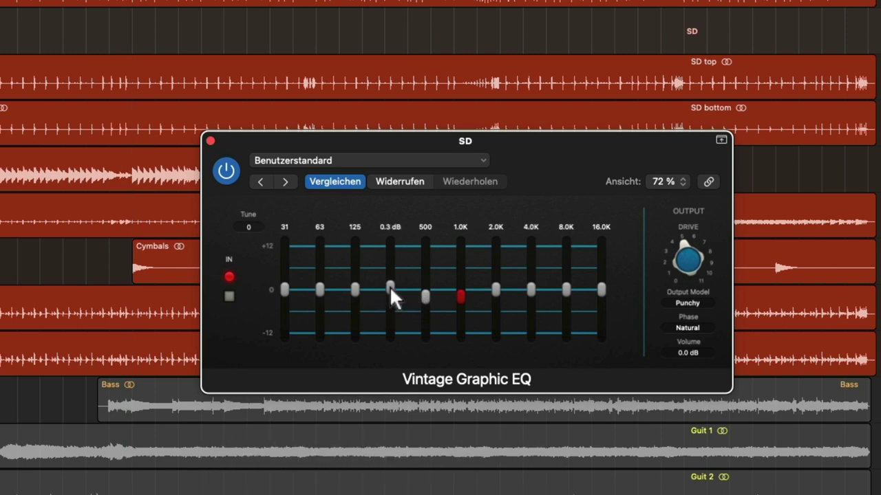
drag(391, 290, 390, 247)
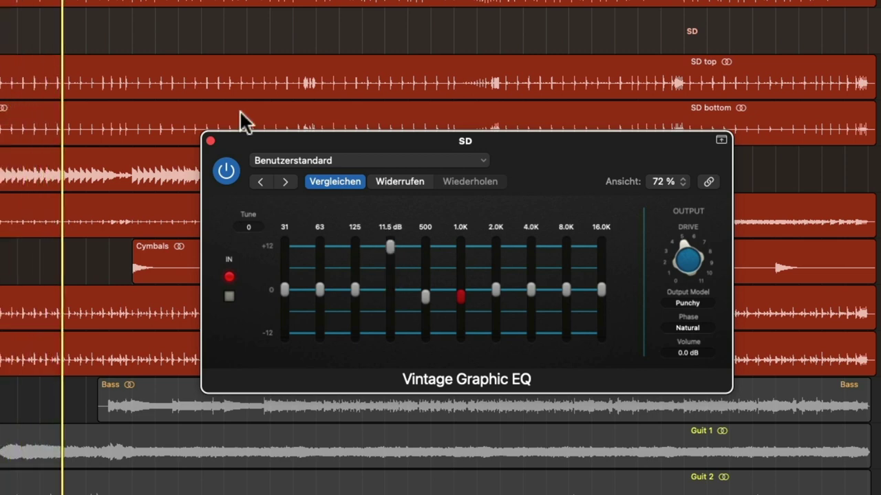
click(244, 122)
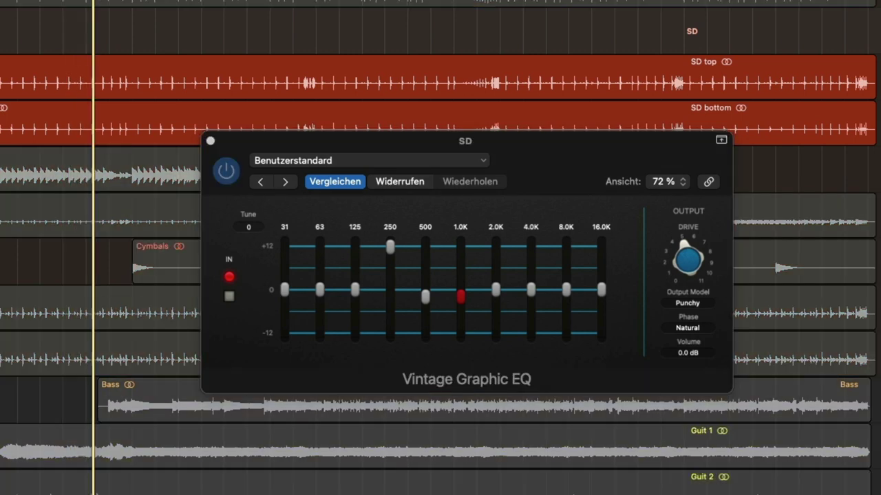
Compare the soloed snare with the EQ bypassed and active, and return to the full mix
click(224, 176)
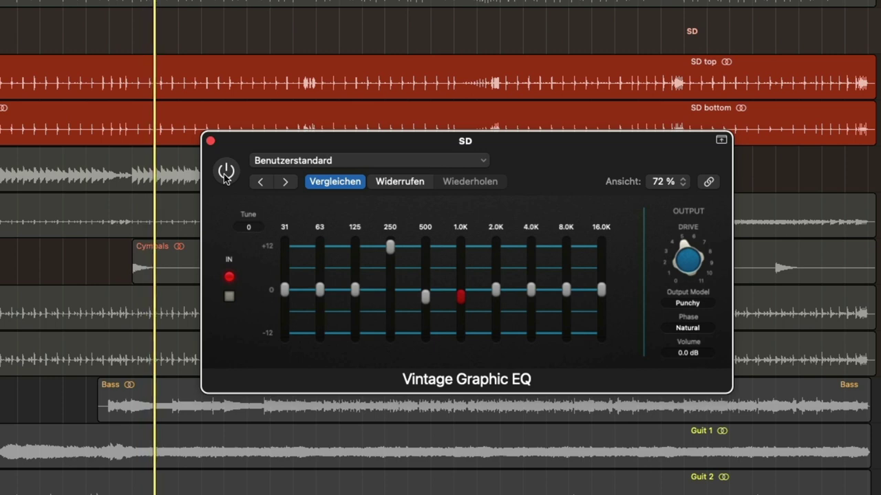
click(226, 173)
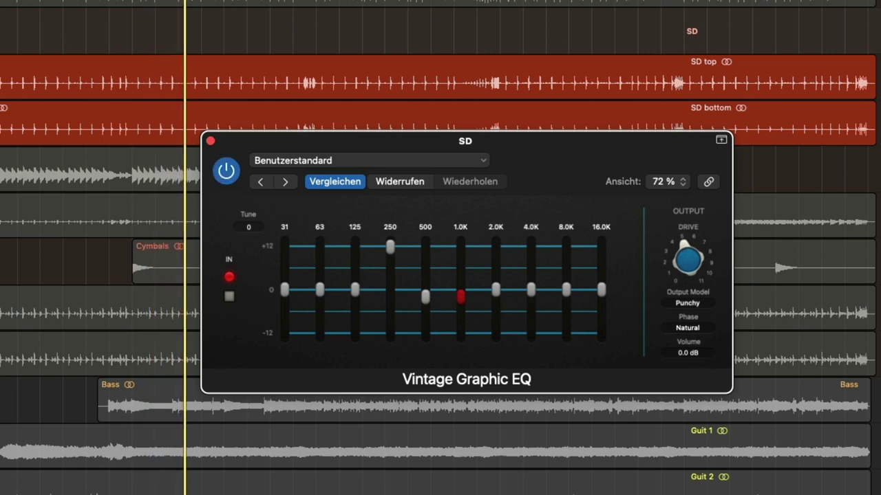
mouse_move(387, 262)
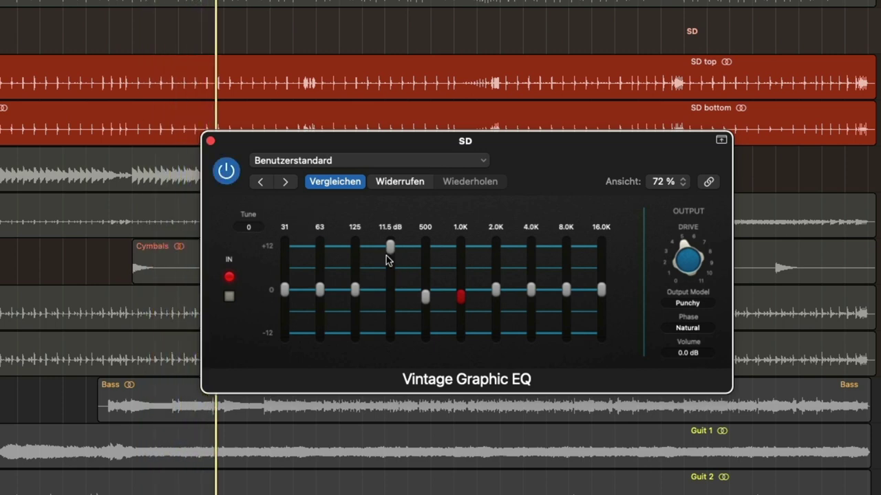
key(s)
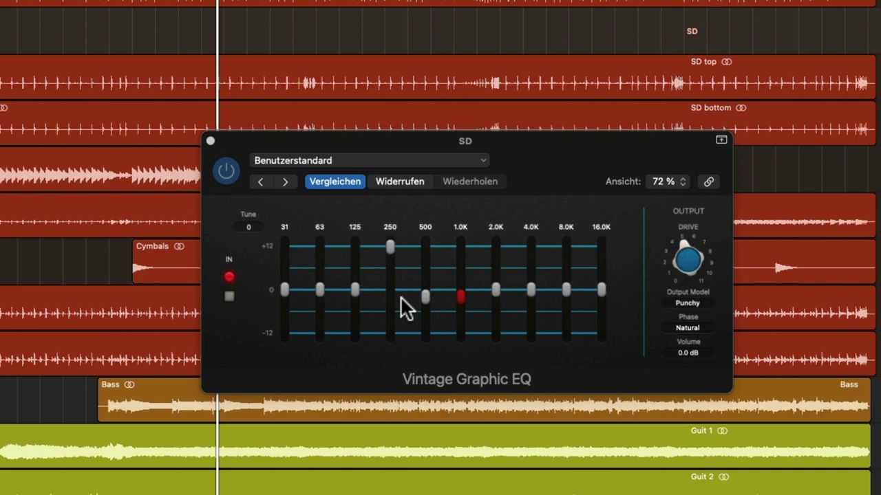
With the drums soloed, ease the 250 Hz boost down slightly and raise the 2 kHz band to between +6 and +12 dB
mouse_move(323, 277)
key(s)
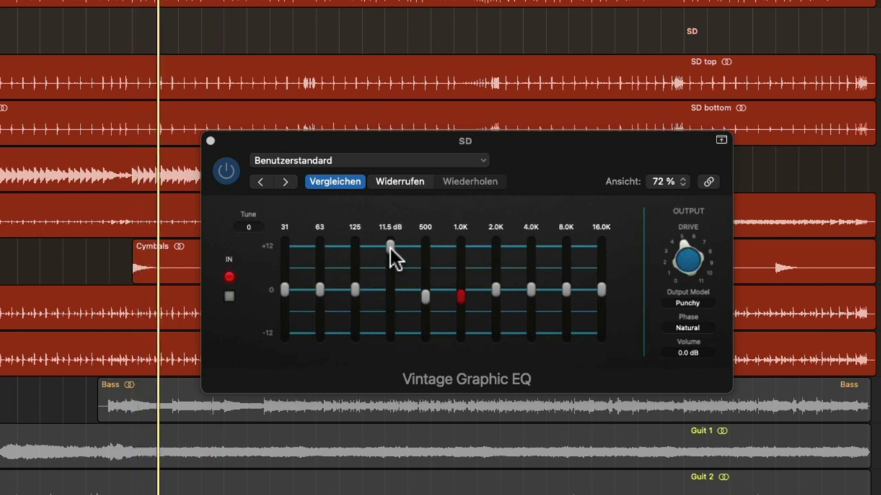
mouse_move(390, 247)
mouse_down()
mouse_move(391, 312)
mouse_move(392, 259)
mouse_up()
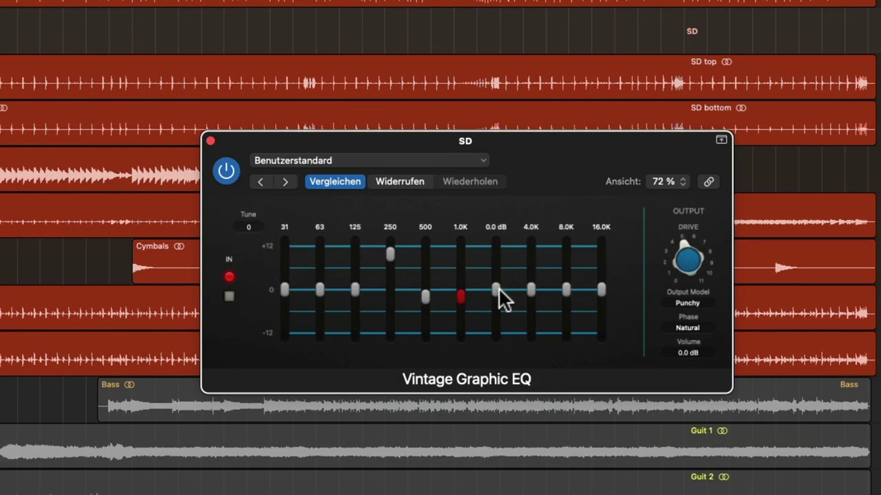
drag(493, 282, 491, 261)
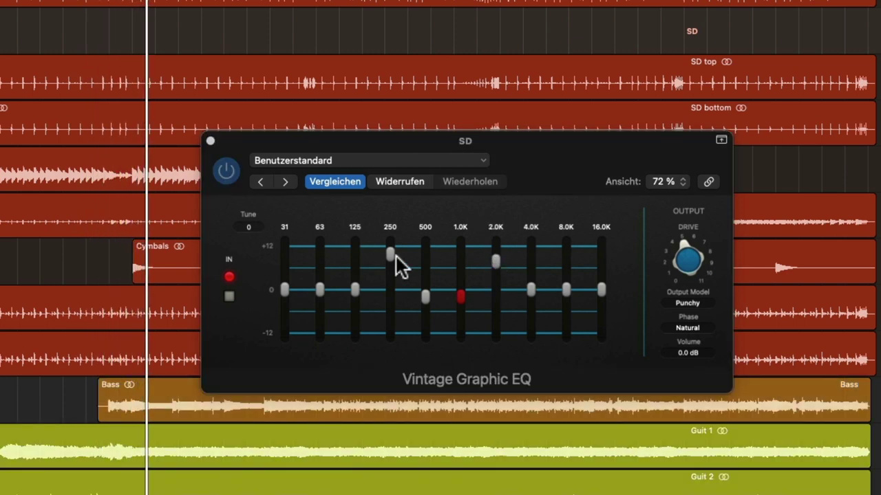
Switch the EQ section out and back in to compare the snare in the full mix
click(229, 297)
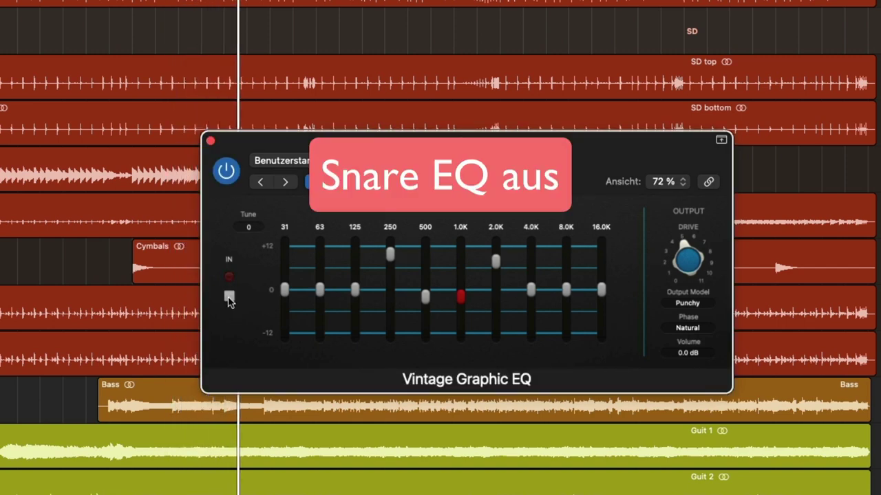
click(229, 298)
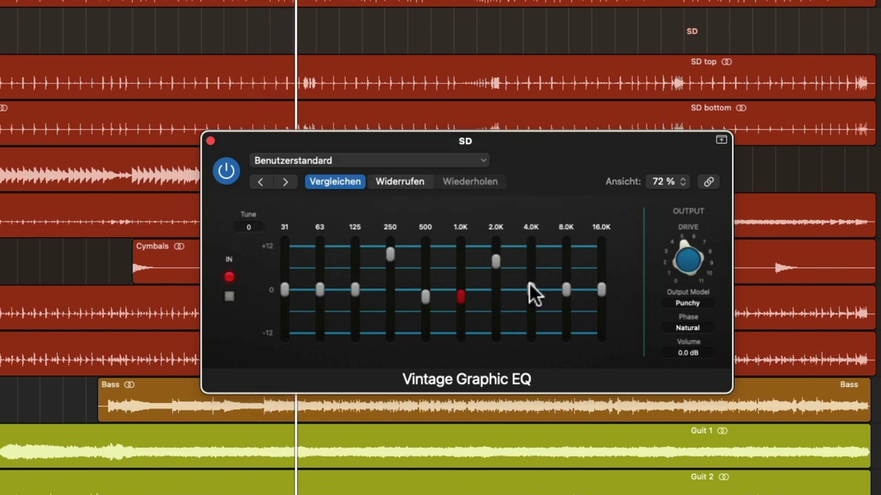
Boost the 8 kHz band to about +12 dB and compare the soloed snare with the EQ section out and in
mouse_move(492, 263)
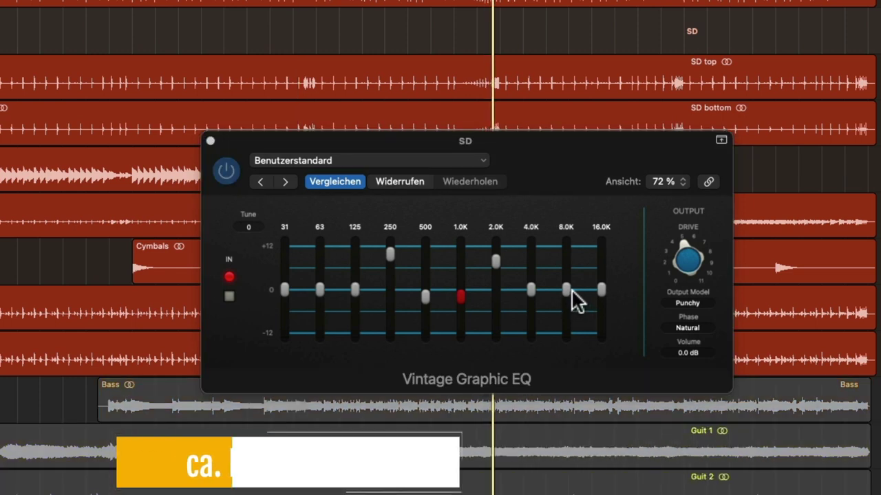
drag(576, 299, 567, 246)
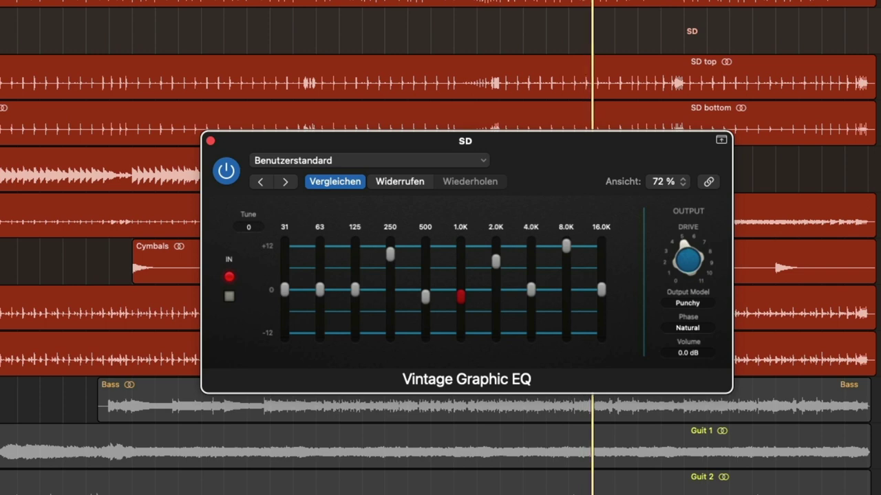
key(s)
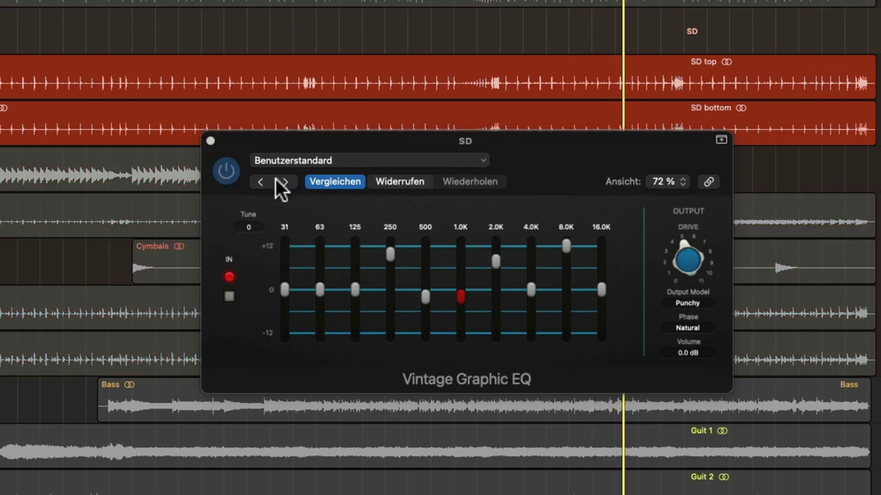
click(229, 296)
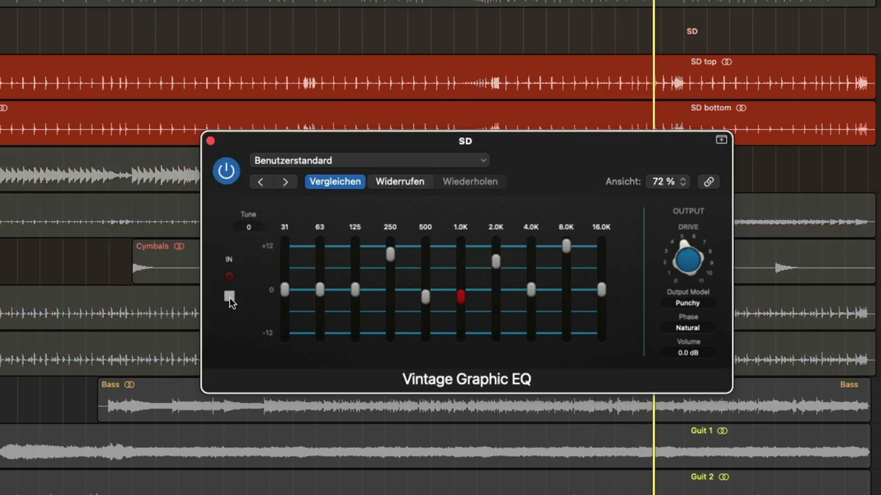
click(229, 297)
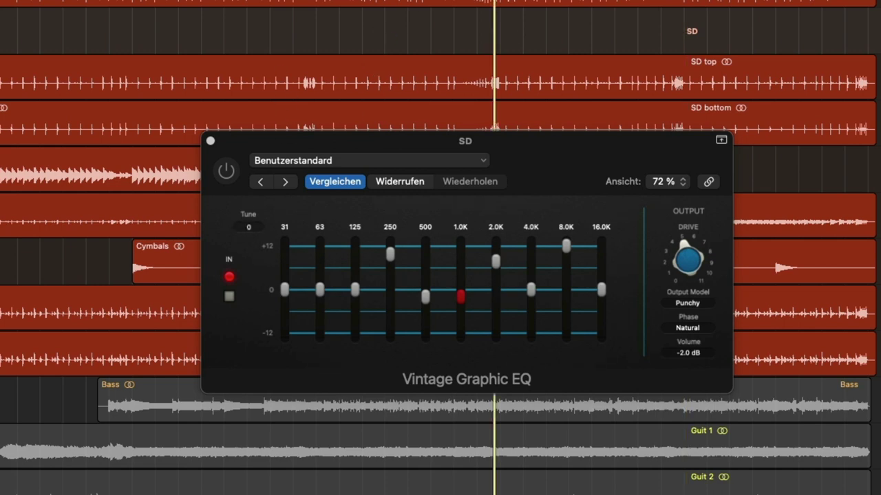
Reactivate the bypassed snare EQ in the full mix and reduce the 8 kHz boost slightly
click(225, 169)
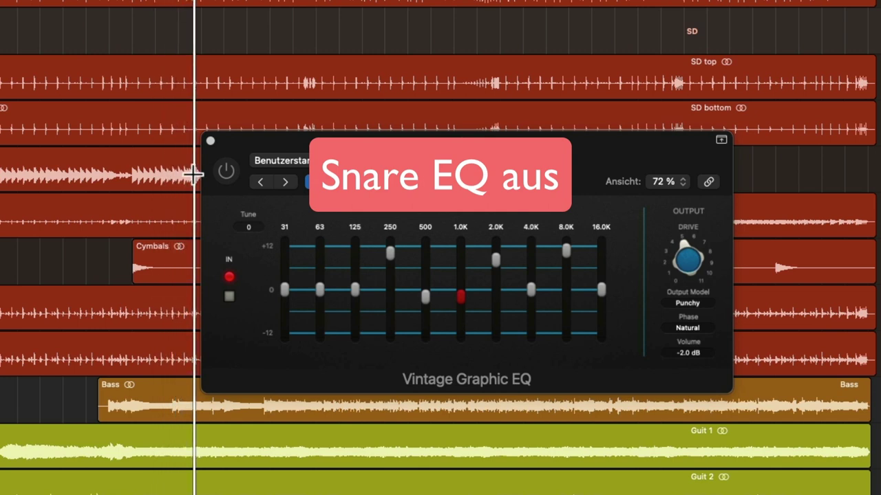
click(227, 171)
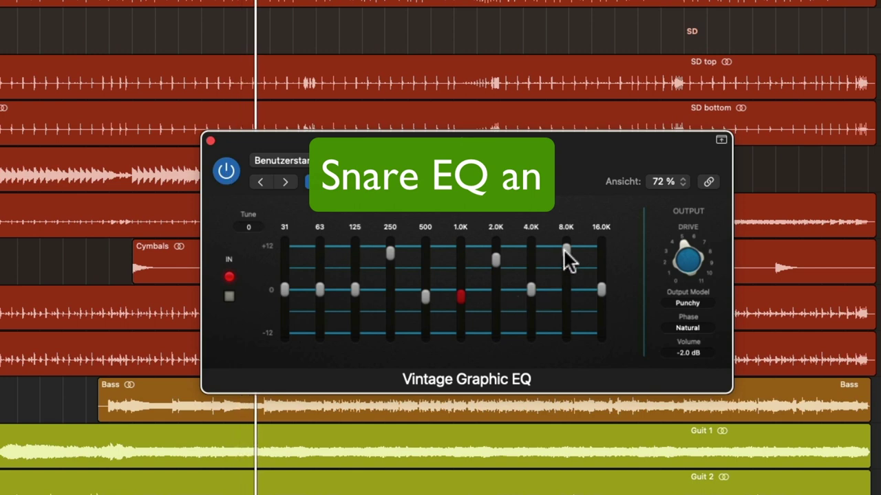
mouse_move(565, 251)
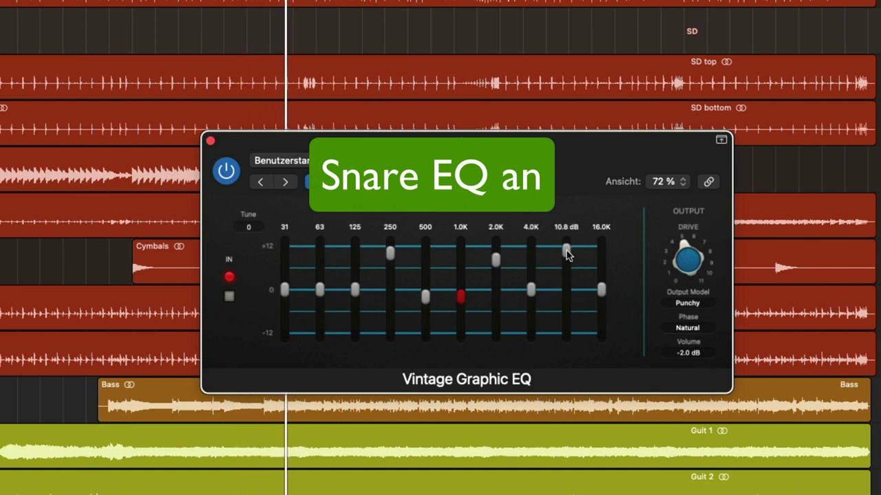
drag(566, 249, 567, 256)
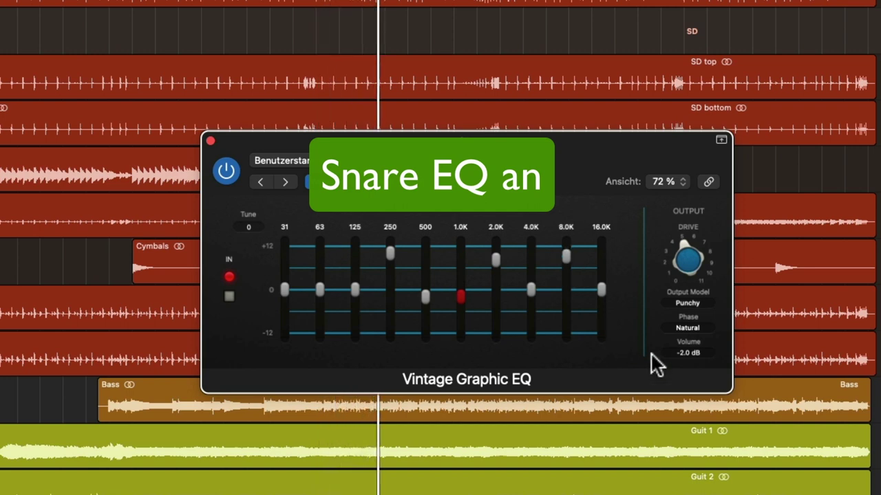
Set the EQ's output volume to -3.1 dB, lower the 8 kHz band to just above +6 dB, and close the plug-in
drag(688, 353, 688, 361)
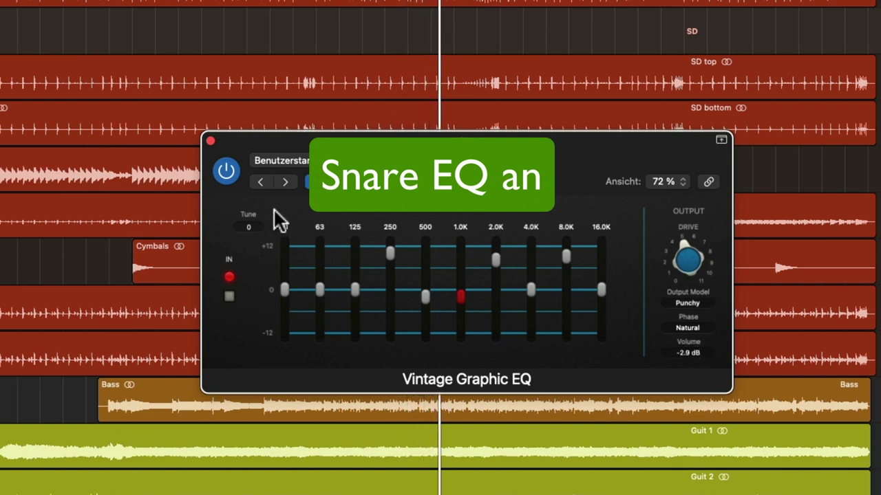
drag(688, 353, 688, 359)
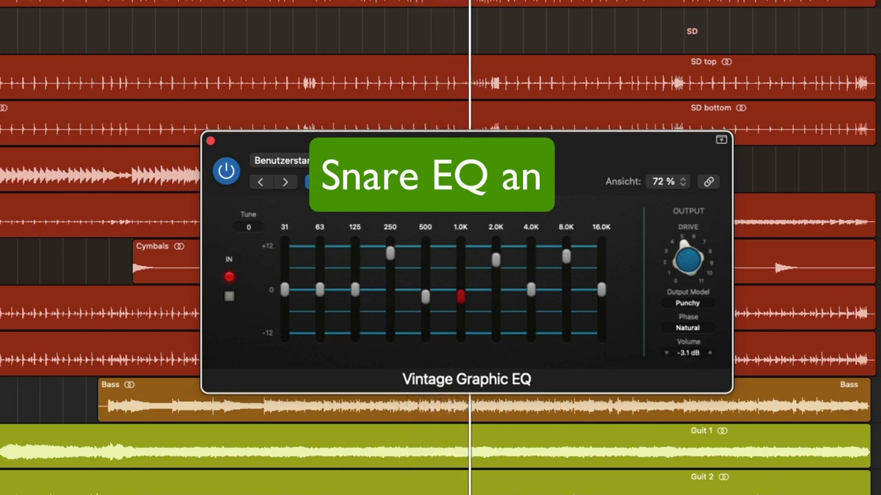
mouse_move(565, 256)
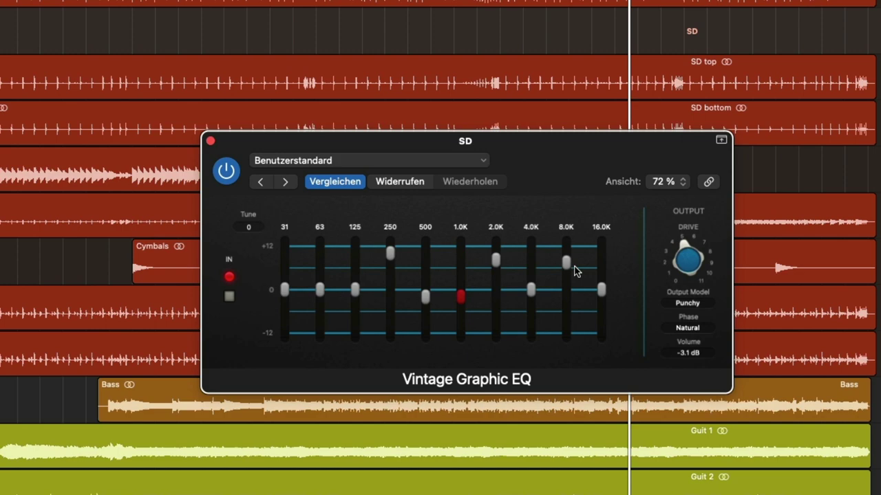
click(211, 141)
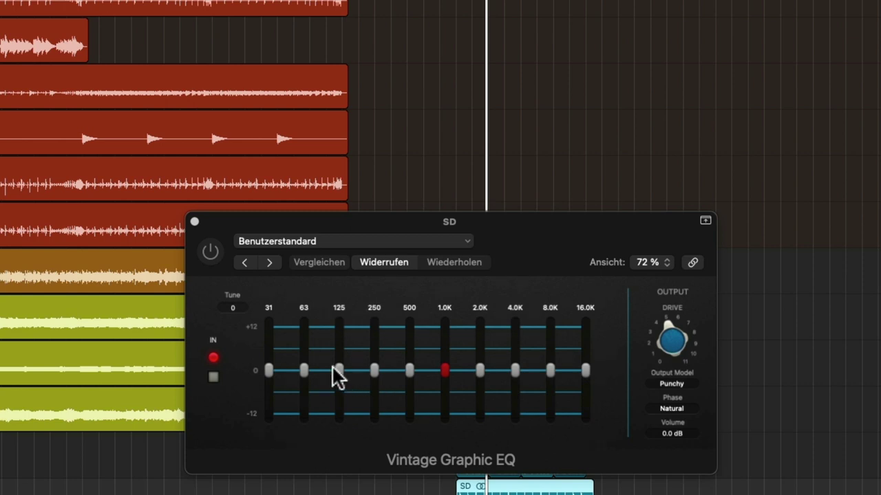
mouse_move(480, 370)
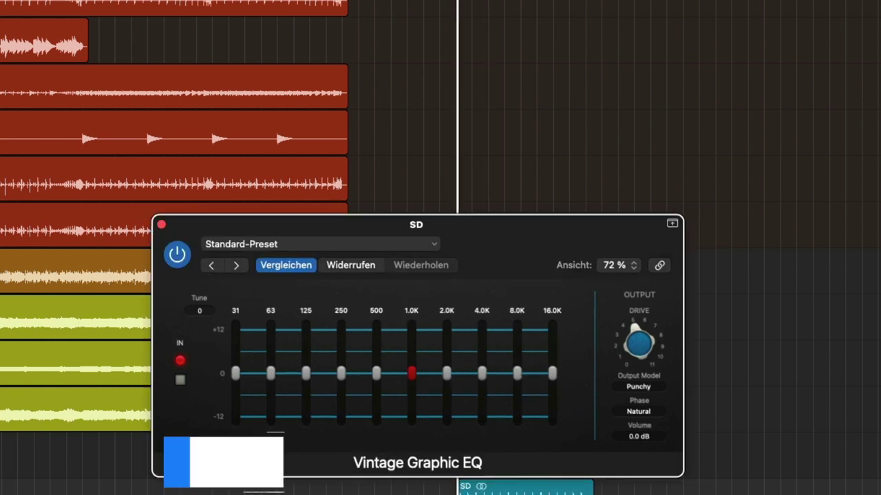
Cut the 500 Hz band by about 2 dB and 1 kHz by about 1 dB, and boost the 250 Hz band to about +7.5 dB
mouse_move(409, 372)
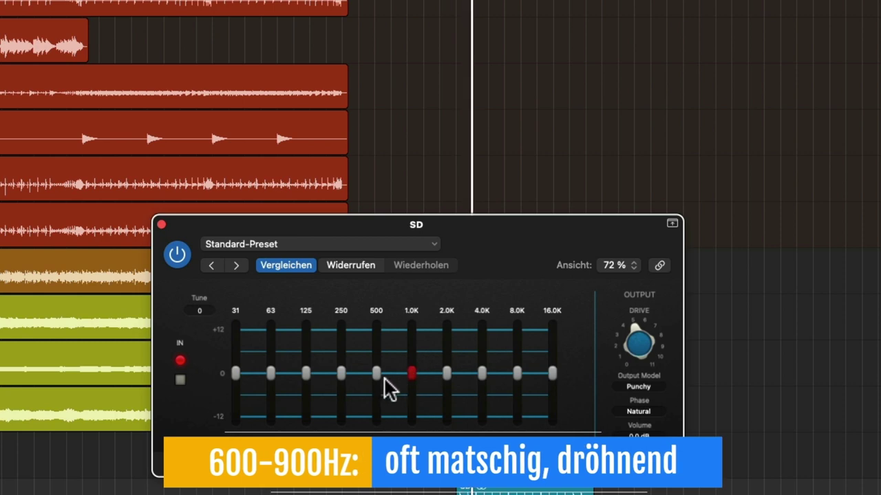
drag(377, 375, 376, 344)
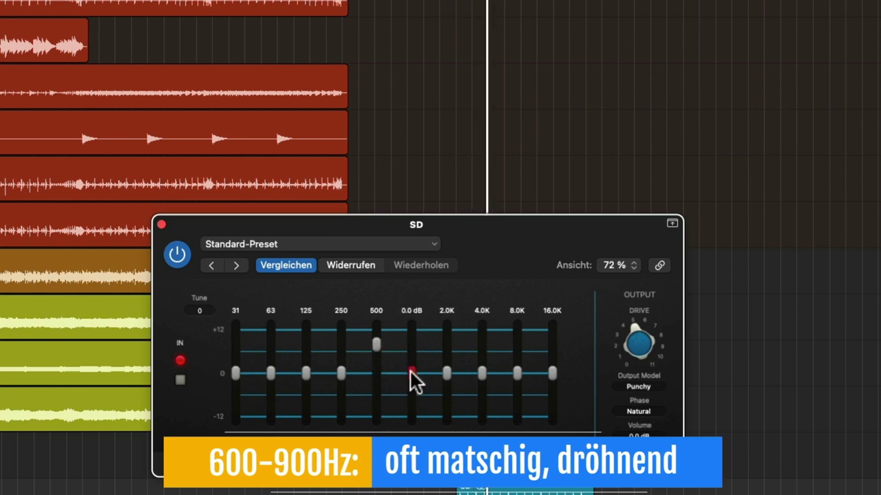
drag(413, 378, 343, 337)
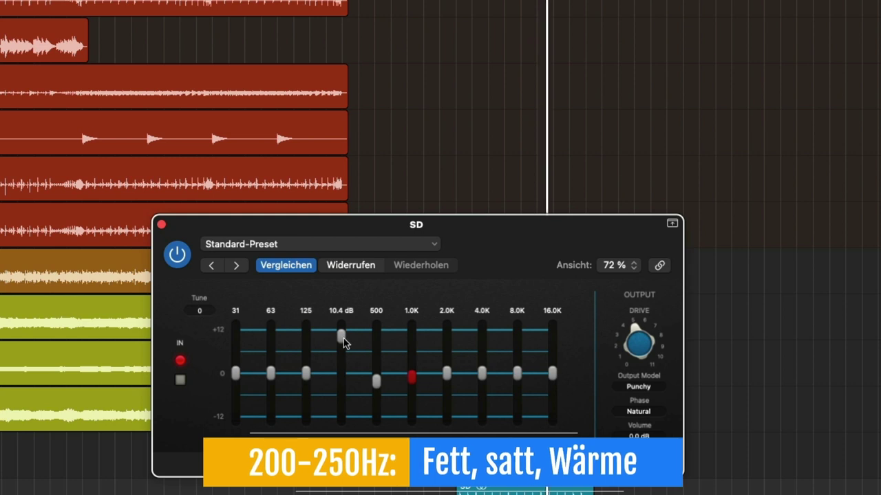
drag(344, 340, 344, 346)
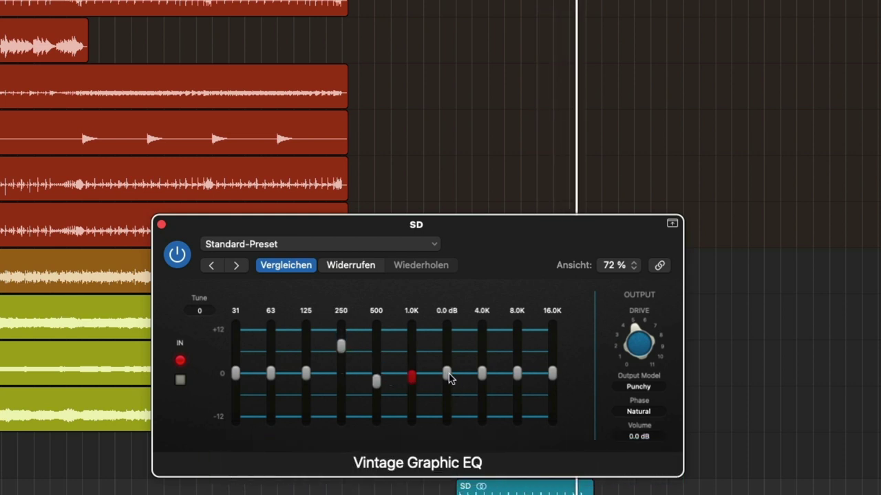
Boost the snare EQ's 2 kHz band to about +7 dB and its 8 kHz band to +8.0 dB
drag(449, 373, 447, 346)
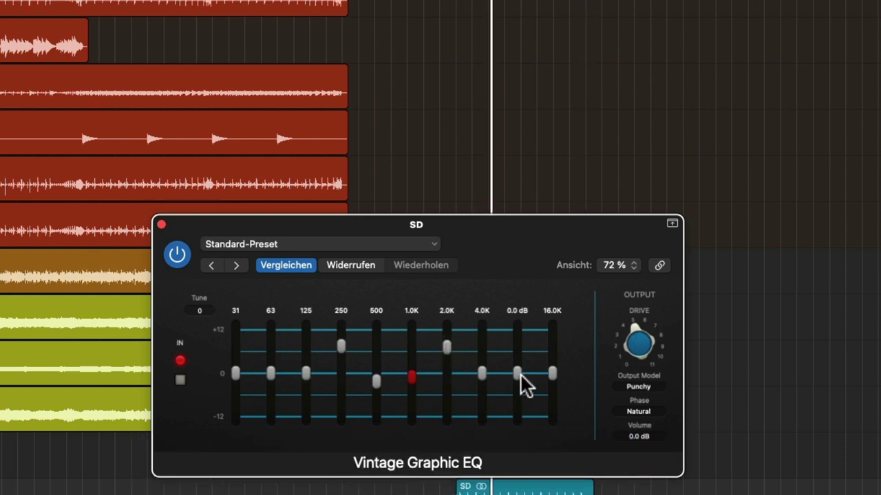
drag(521, 375, 516, 342)
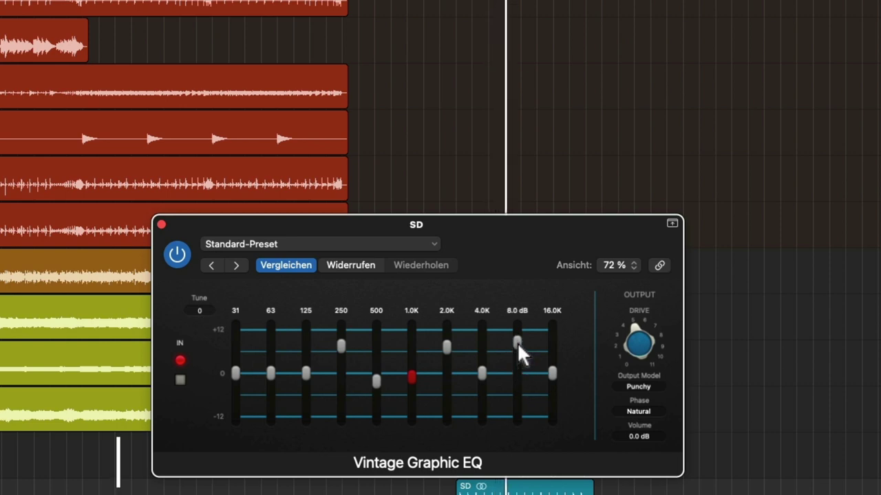